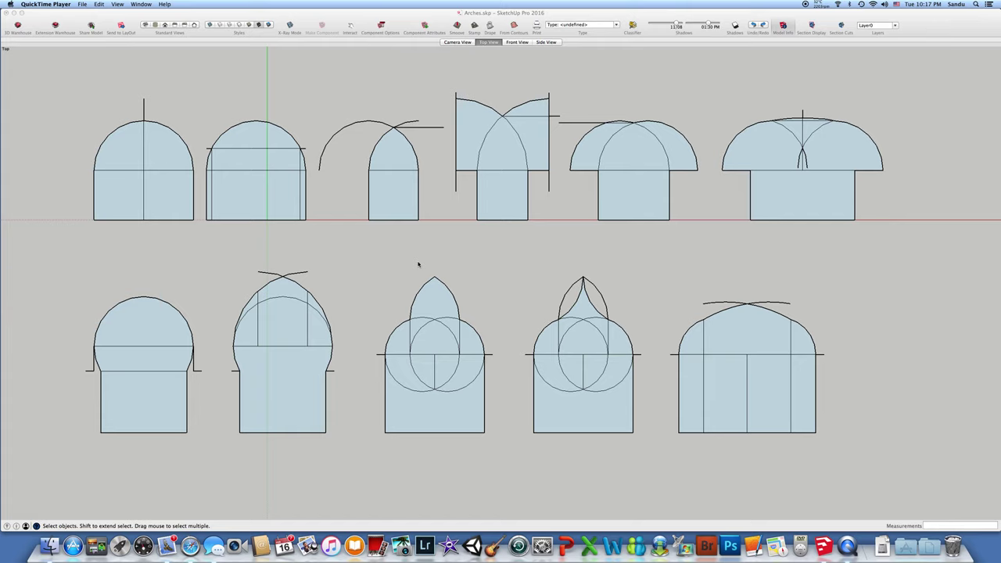
# Bring the arch drawing forward and start two trial arcs on the first arch, cancelling both.
pyautogui.scroll(-2, 382, 169)
pyautogui.scroll(3, 382, 169)
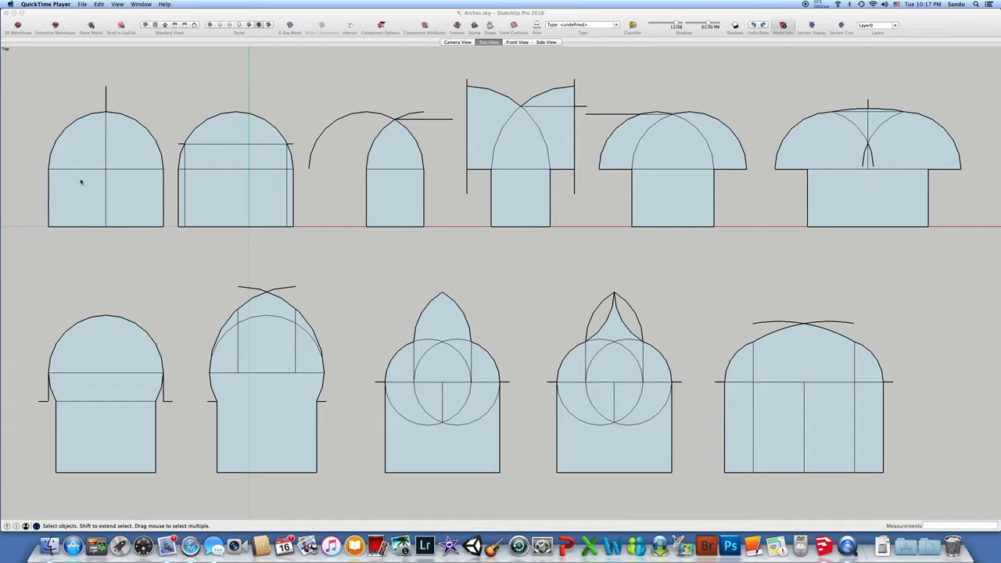
pyautogui.scroll(1, 106, 154)
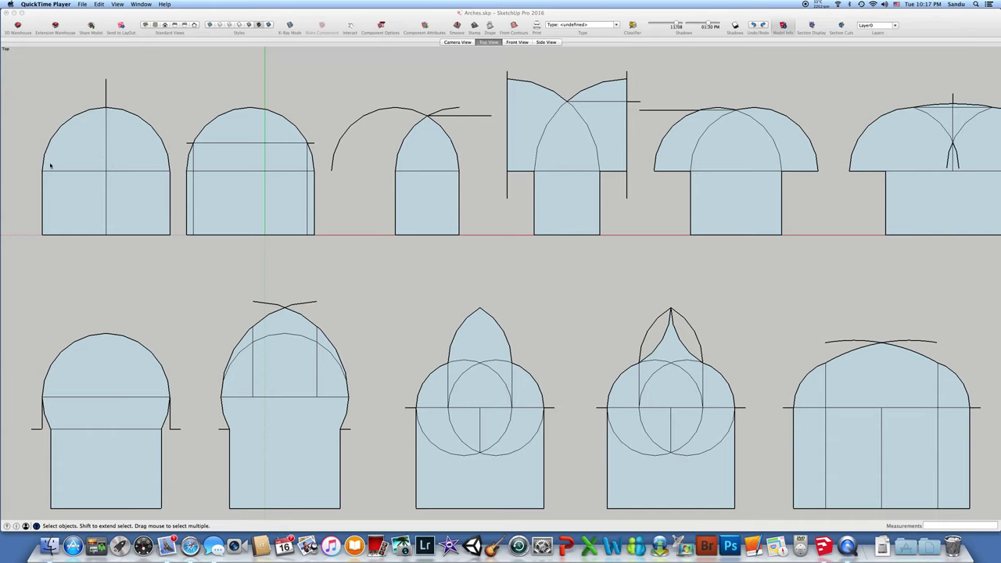
pyautogui.click(49, 147)
pyautogui.press('a')
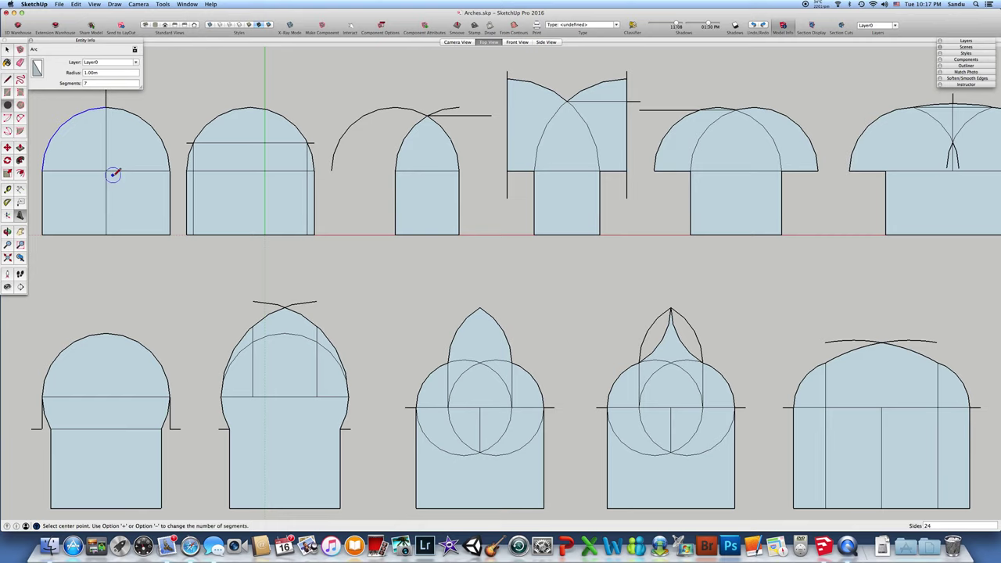
pyautogui.click(106, 169)
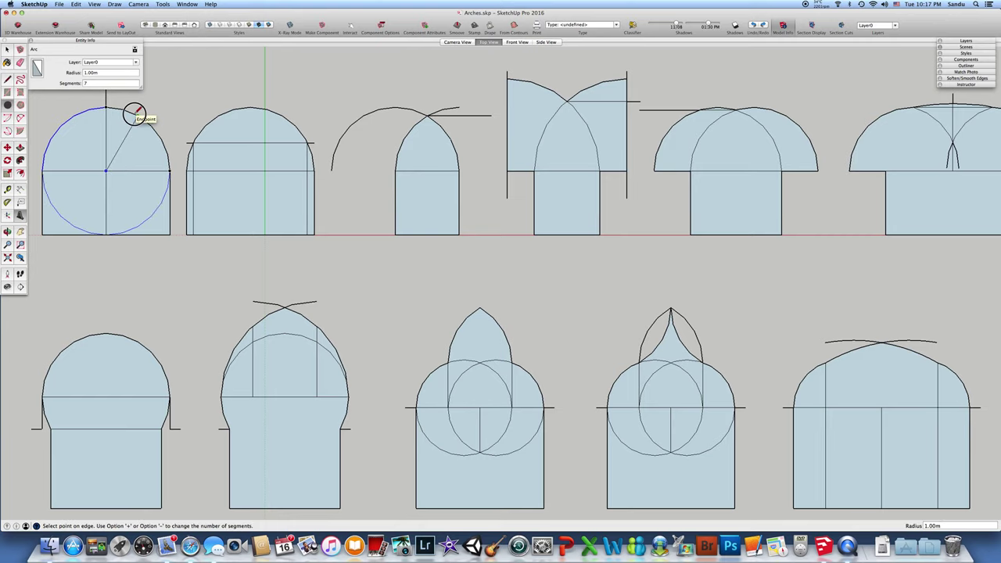
pyautogui.press('Escape')
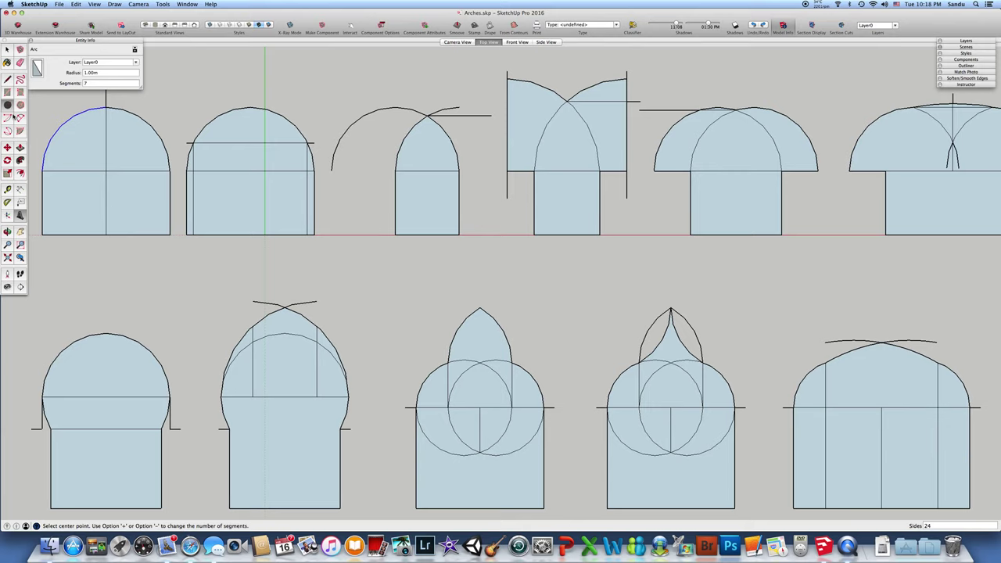
pyautogui.click(171, 170)
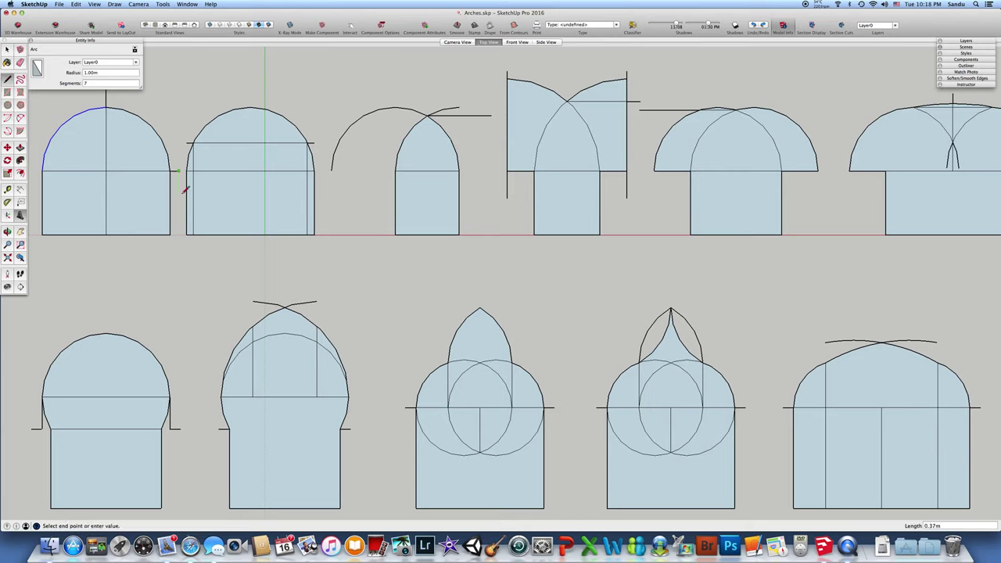
pyautogui.press('Escape')
# Erase the extra right edge from the second top-row arch with the Eraser.
pyautogui.press('e')
pyautogui.click(315, 168)
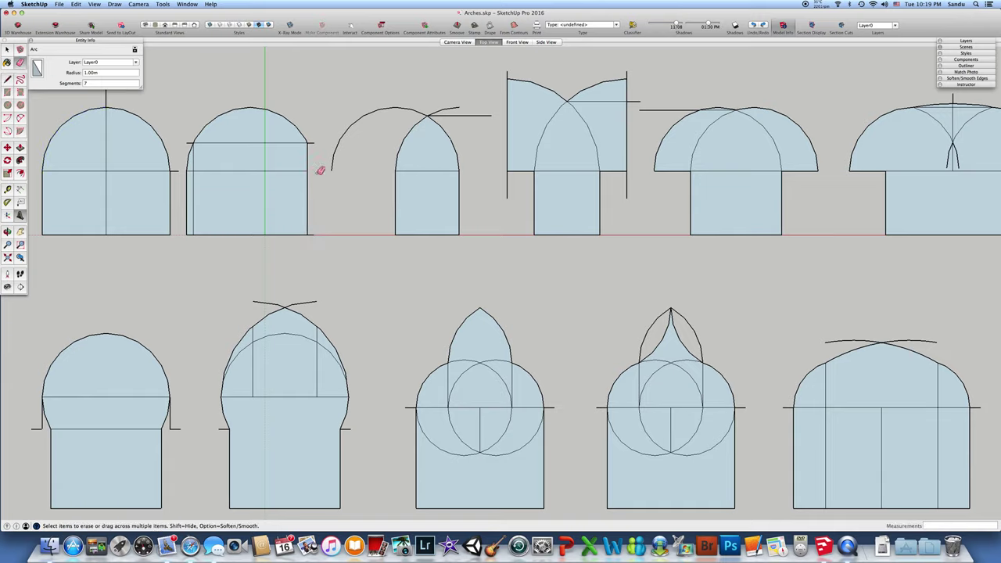
pyautogui.scroll(1, 304, 220)
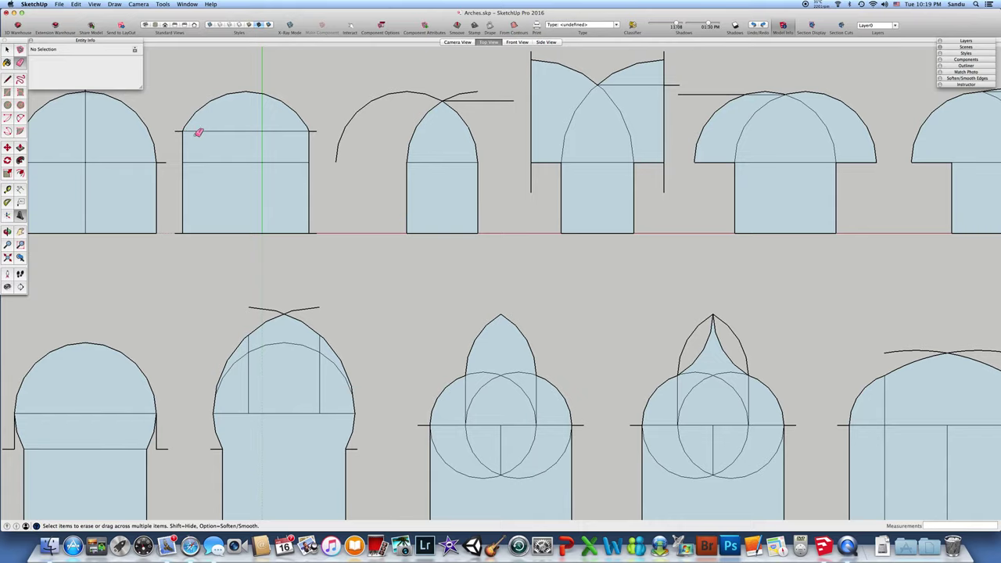
pyautogui.scroll(-2, 260, 156)
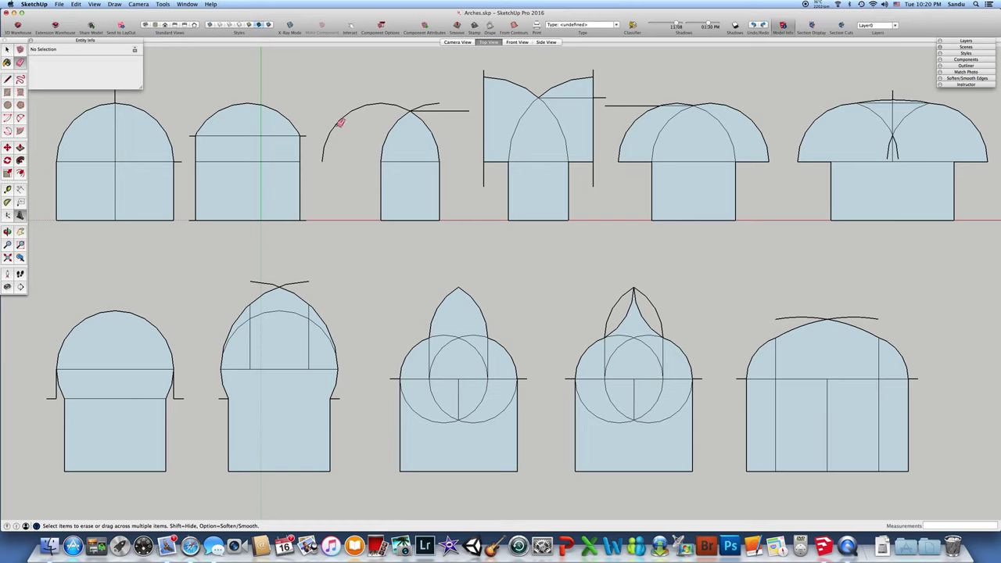
# Draw a horizontal line from the tall fourth arch's arc to its right side.
pyautogui.press('l')
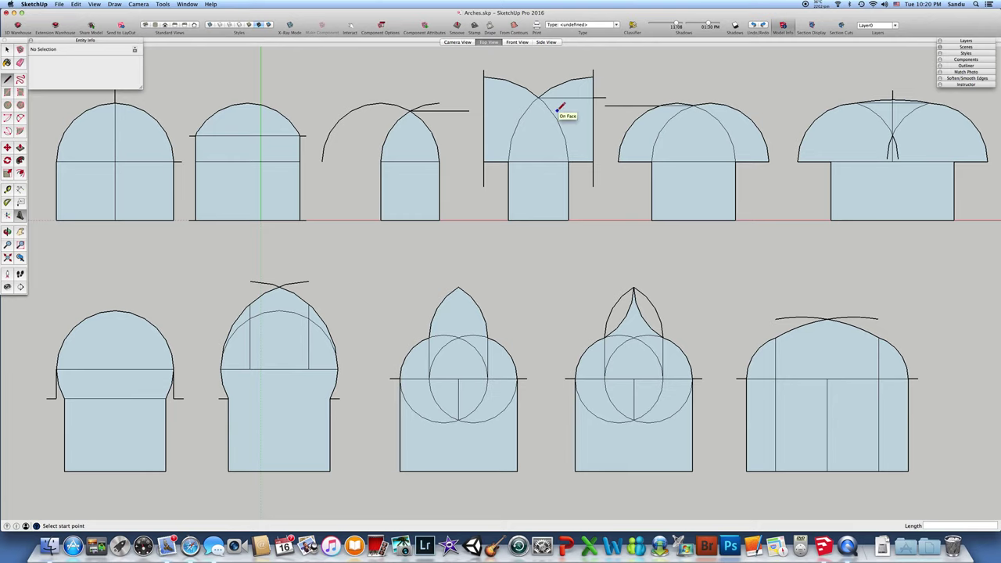
pyautogui.click(593, 97)
pyautogui.click(539, 98)
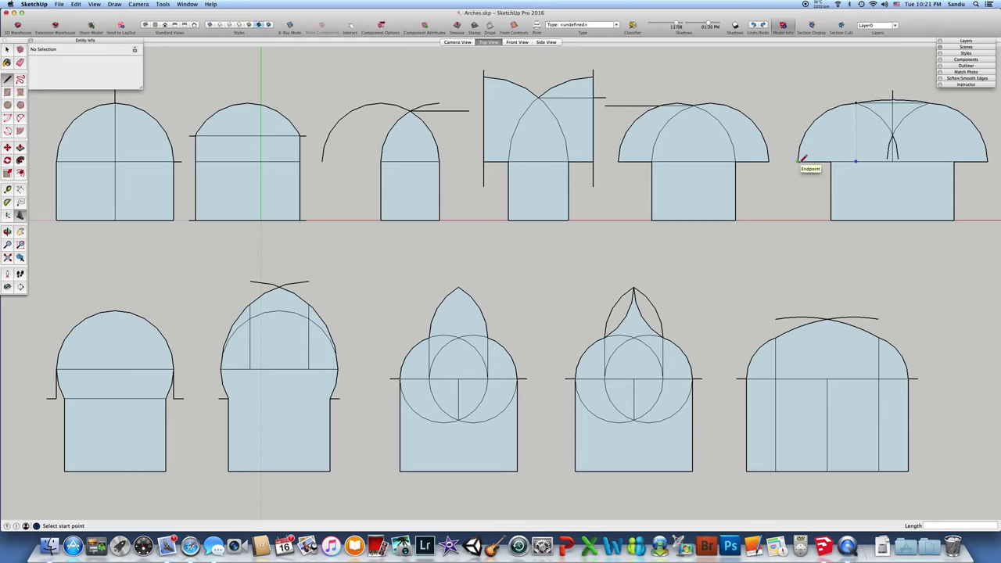
# Draw two rectangles from the right arch's bottom corners up to both arc endpoints.
pyautogui.click(7, 92)
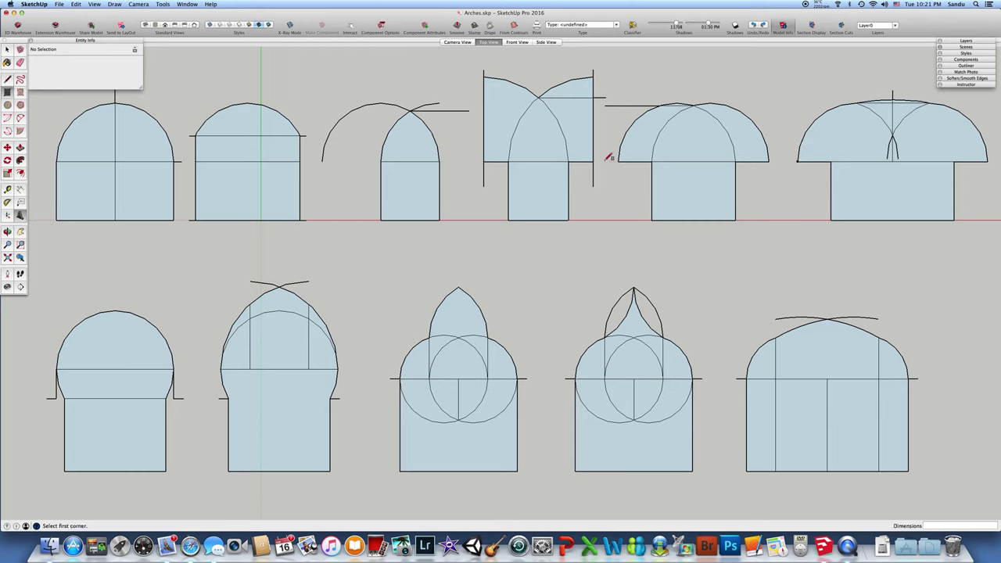
pyautogui.click(831, 220)
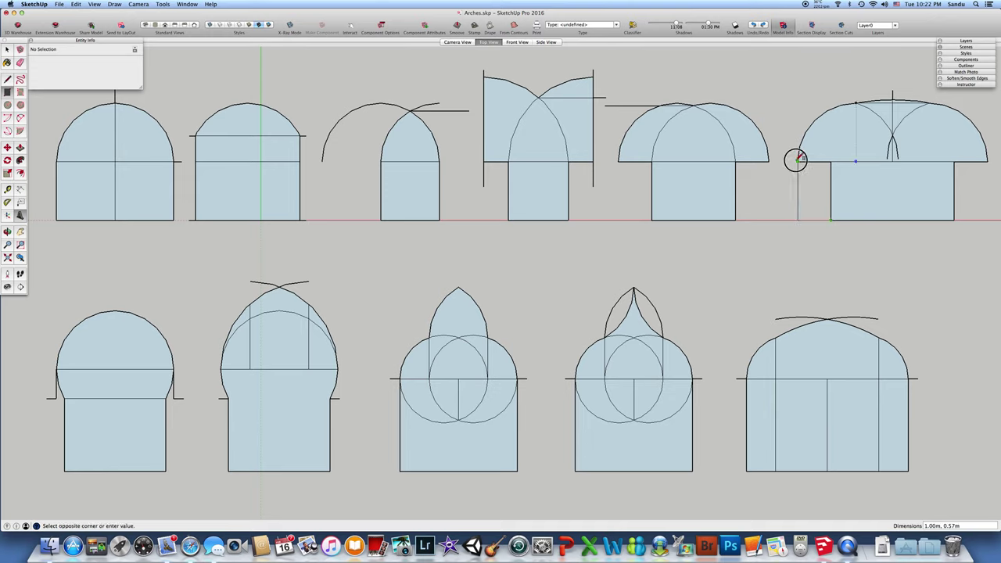
pyautogui.click(798, 161)
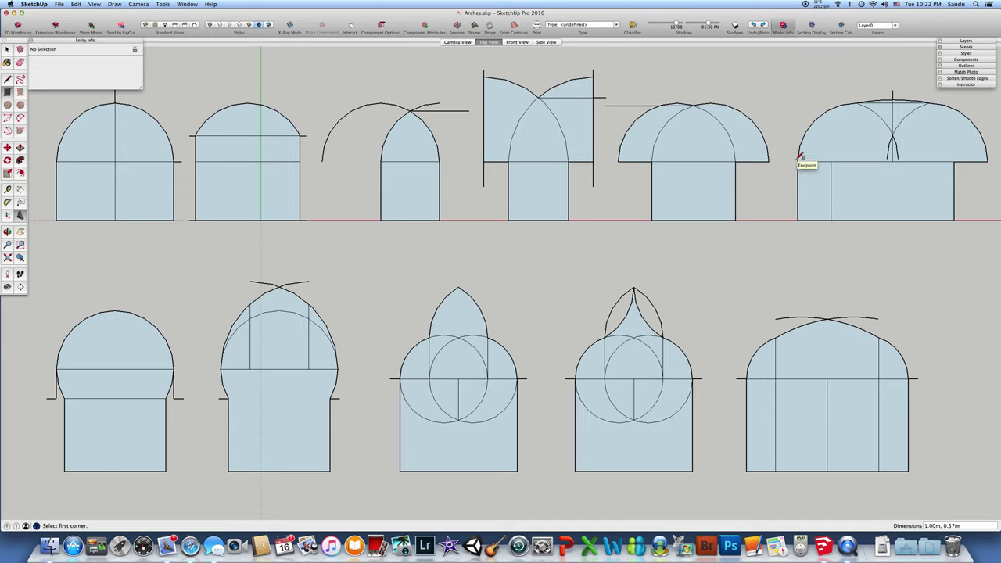
pyautogui.click(954, 220)
pyautogui.click(987, 161)
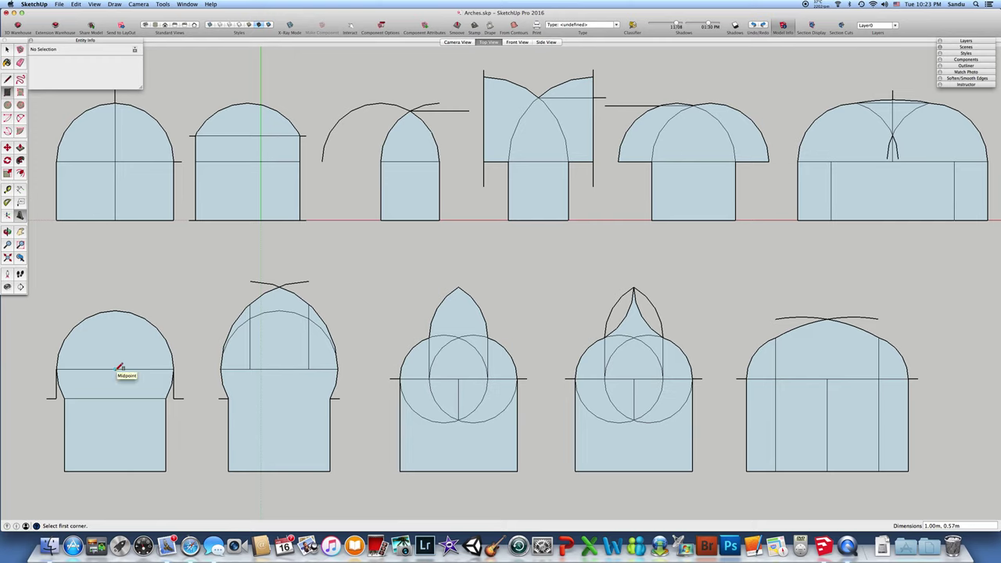
pyautogui.click(116, 368)
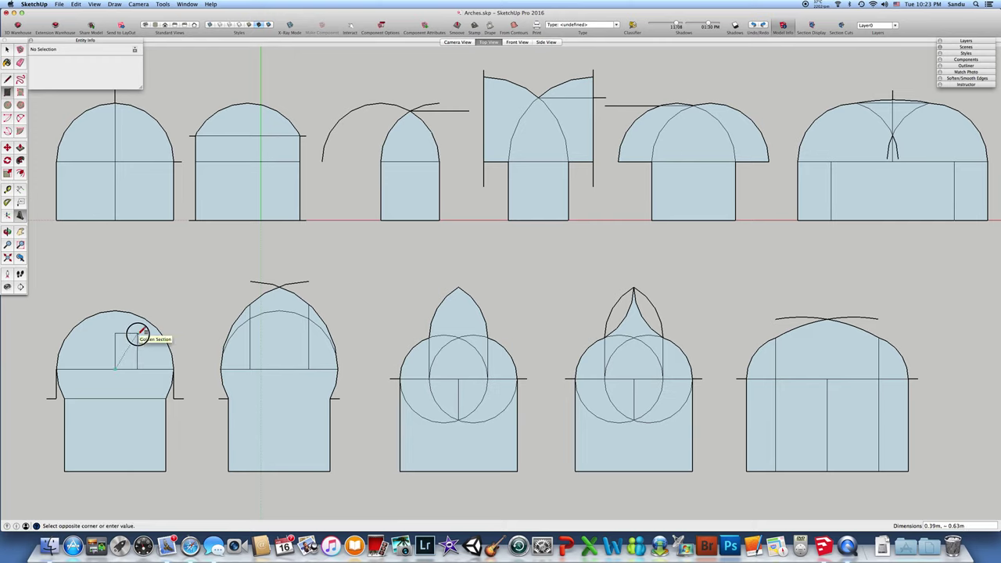
pyautogui.press('Escape')
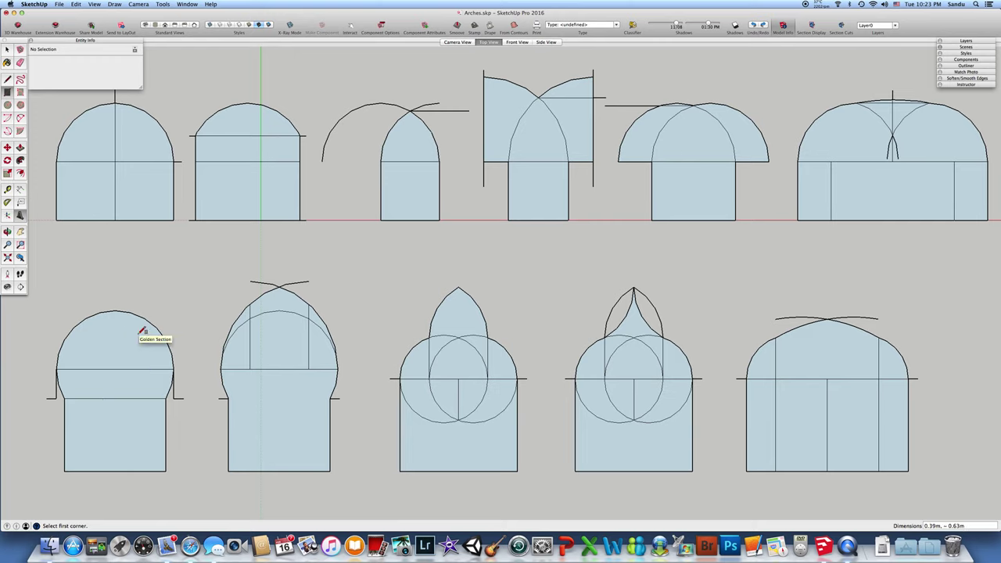
# Draw a circle centred on the first lower arch's midline, sized to its round top.
pyautogui.press('c')
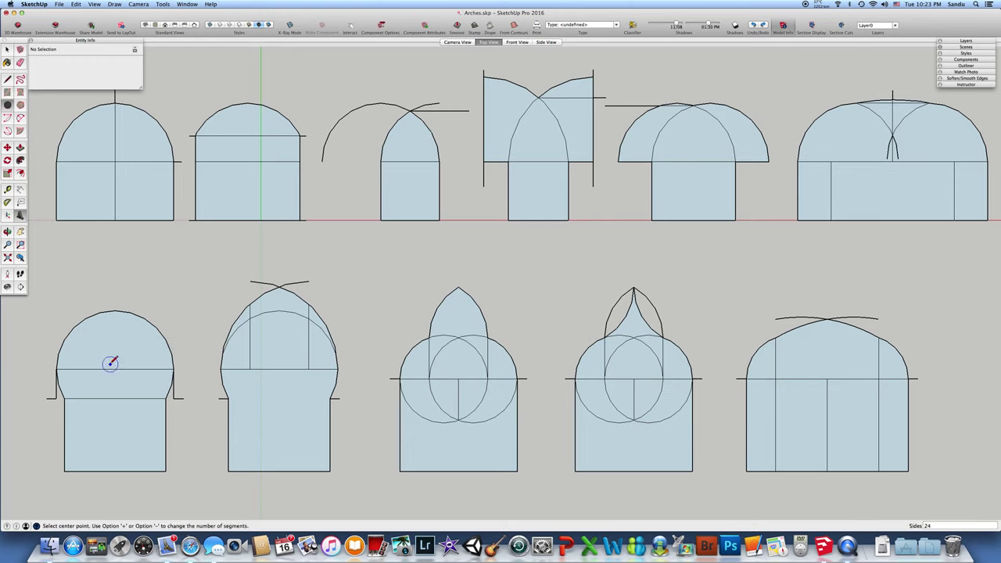
pyautogui.click(115, 368)
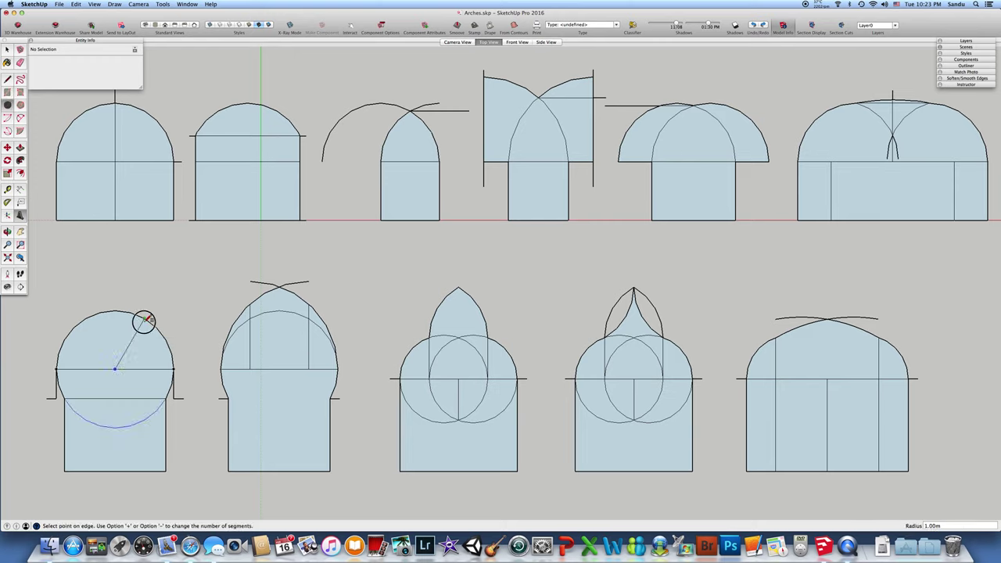
pyautogui.click(147, 319)
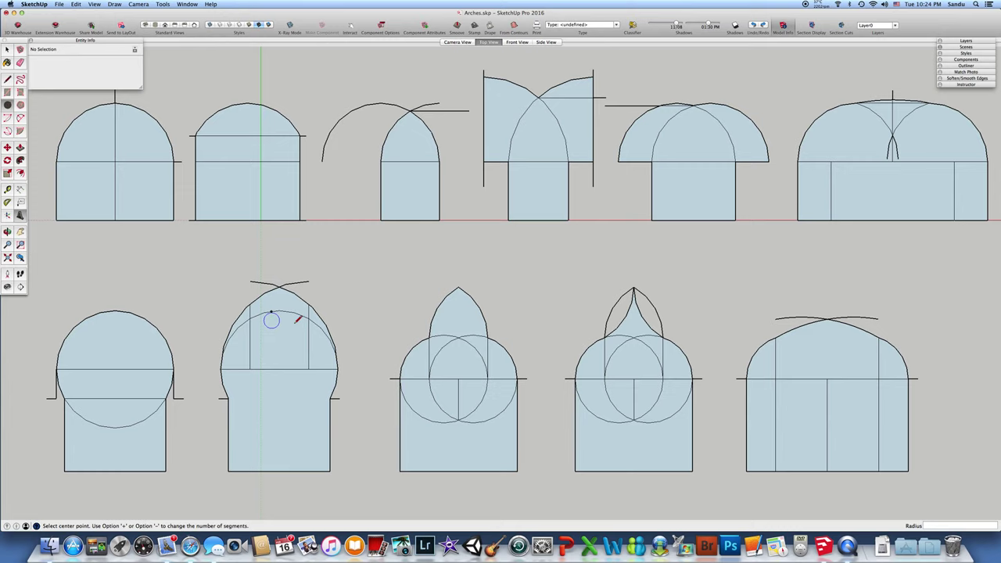
# Draw a 0.15 m circle at the arc centre of the second lower arch.
pyautogui.click(280, 368)
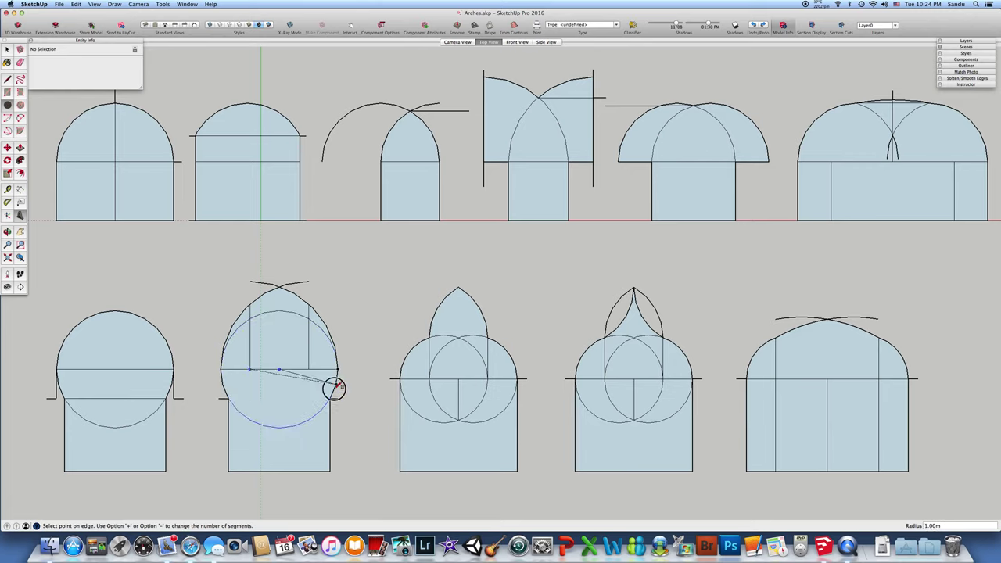
pyautogui.click(287, 366)
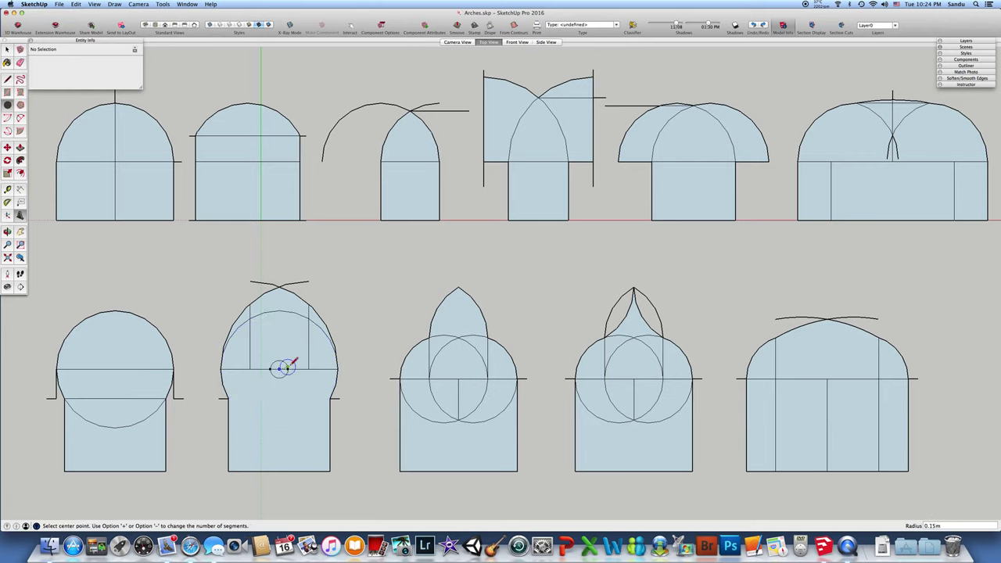
pyautogui.click(444, 379)
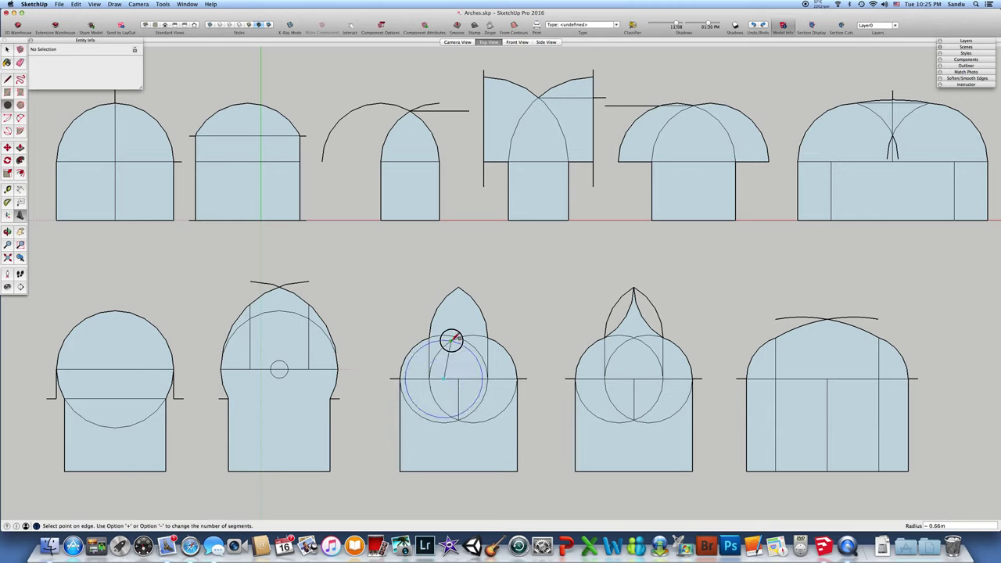
pyautogui.press('Escape')
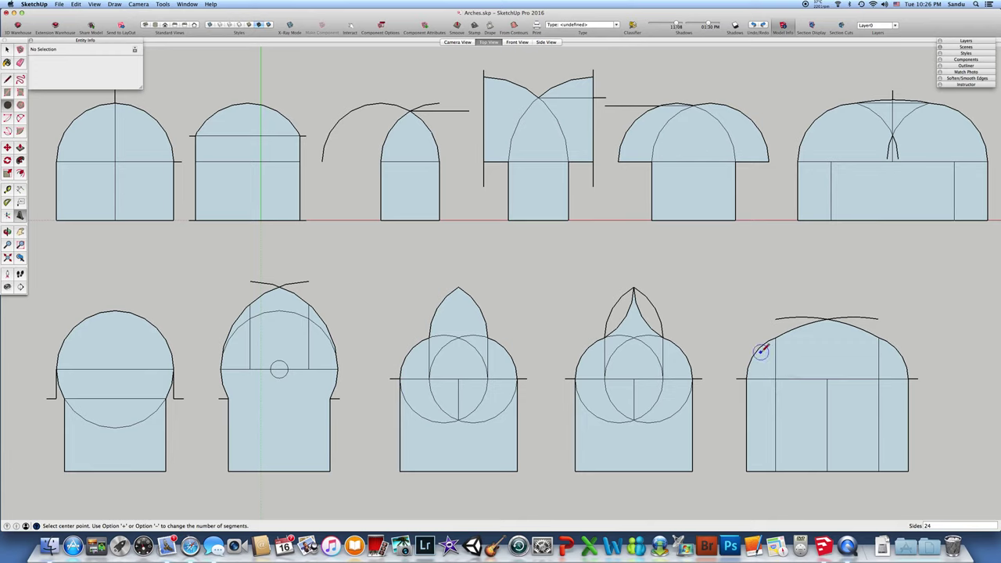
# Add a 0.34 m circle marking an arc centre inside the last lower arch.
pyautogui.click(800, 379)
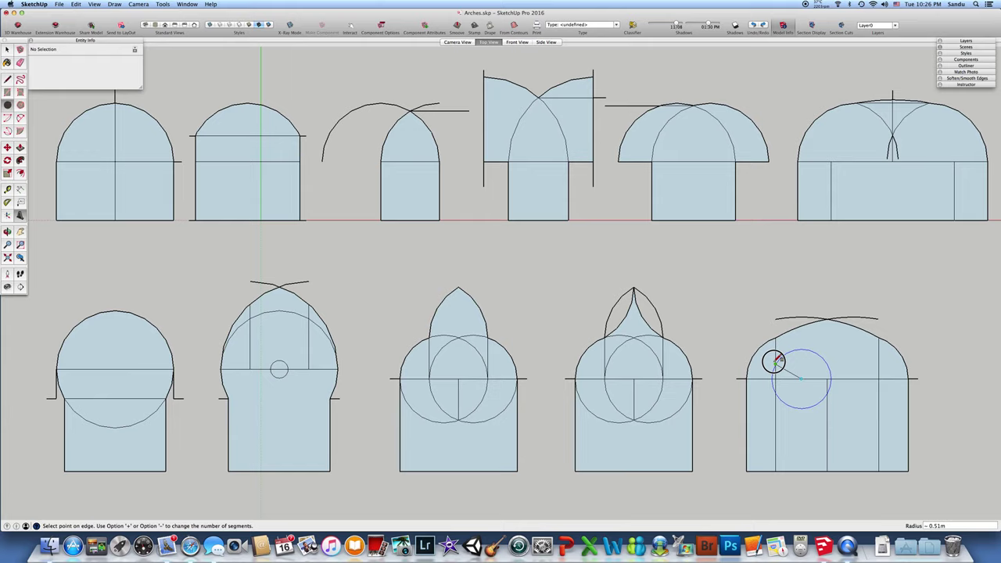
pyautogui.click(816, 367)
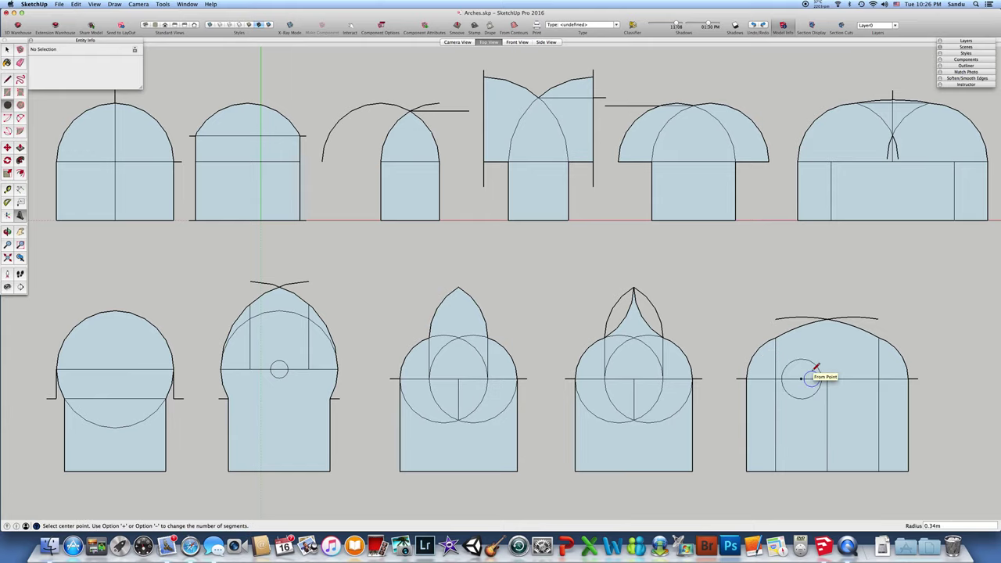
pyautogui.press('super+a')
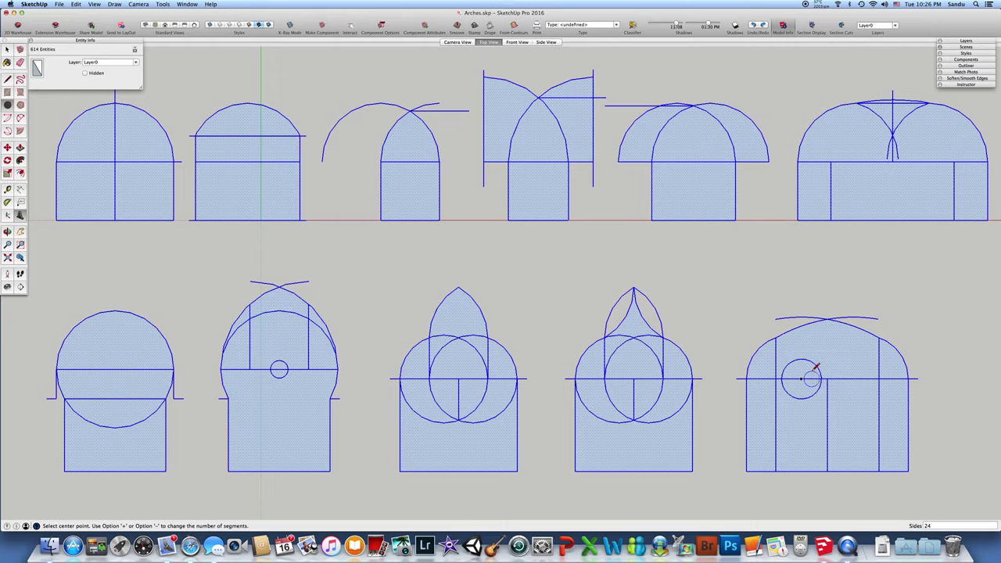
# Select only the upper-left arc of the last lower arch.
pyautogui.press('space')
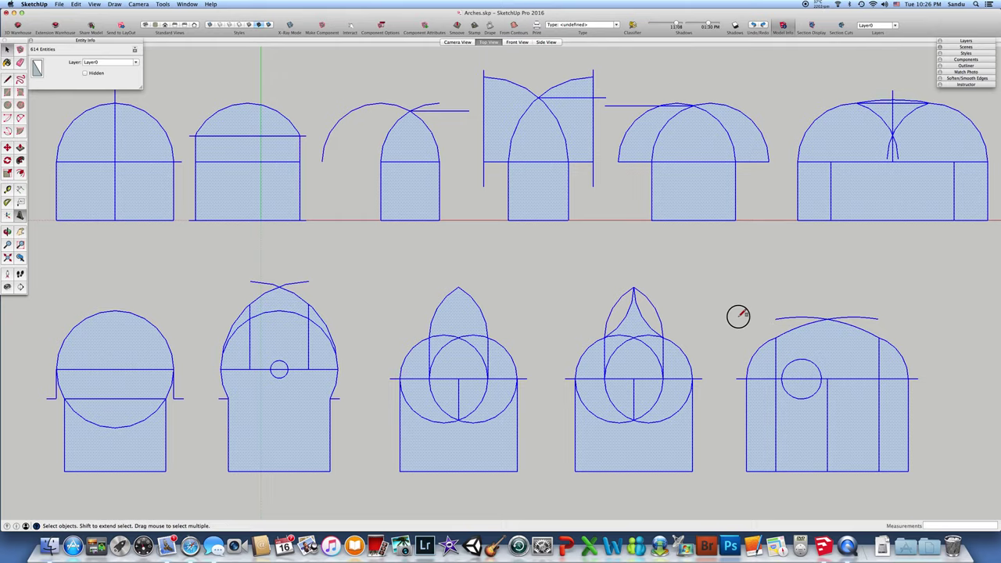
pyautogui.click(737, 317)
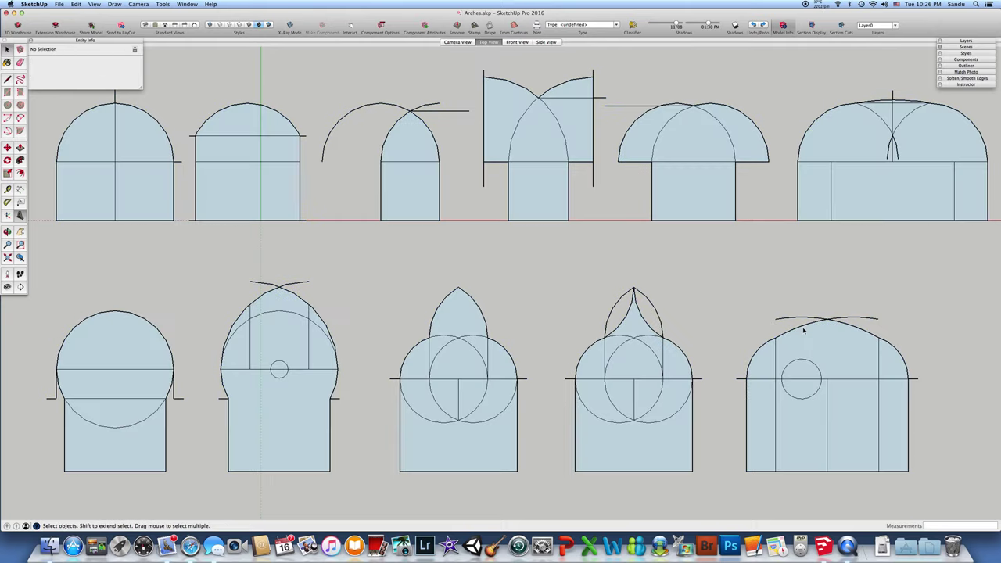
pyautogui.click(804, 330)
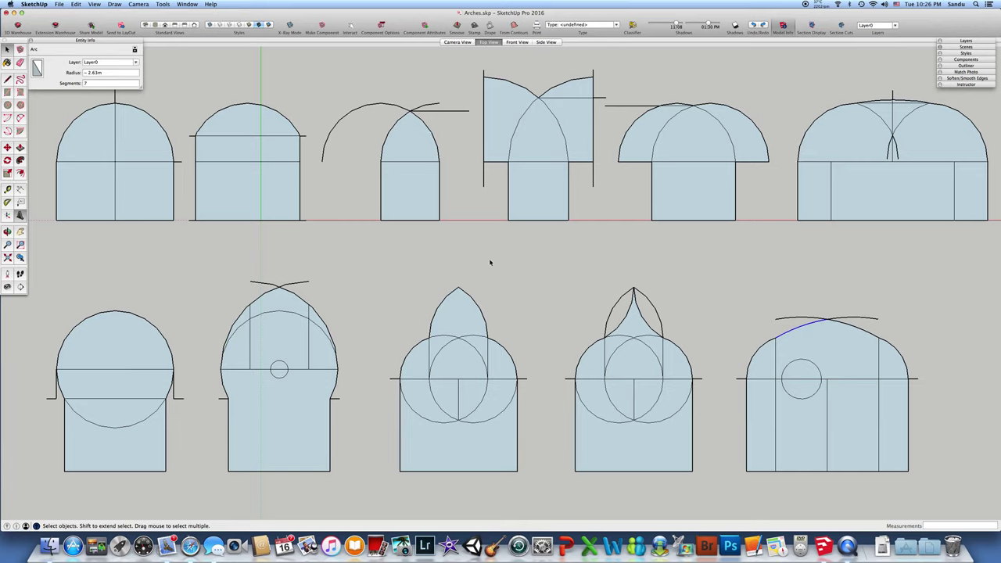
pyautogui.press('l')
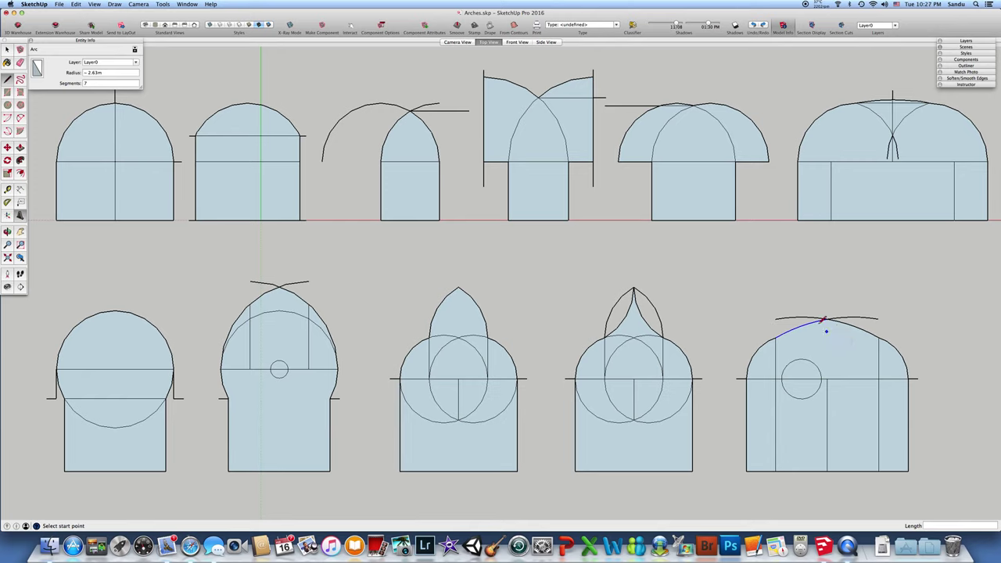
pyautogui.scroll(-2, 795, 293)
pyautogui.scroll(-1, 795, 293)
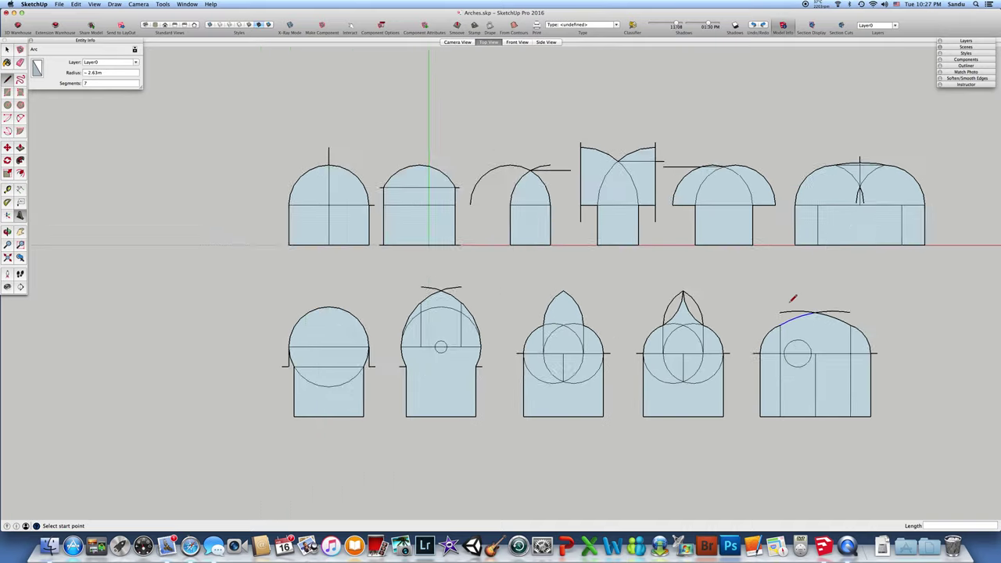
pyautogui.scroll(3, 792, 293)
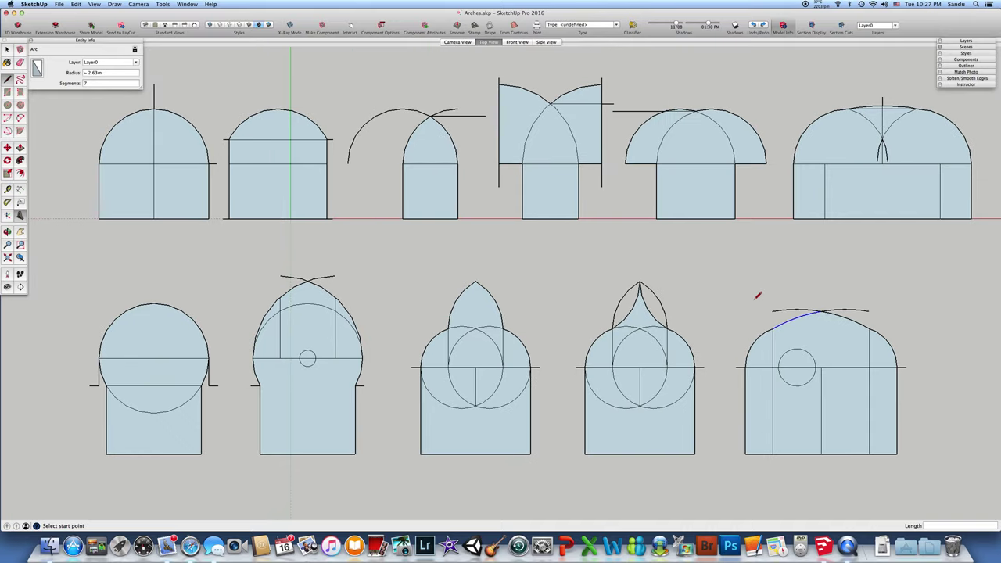